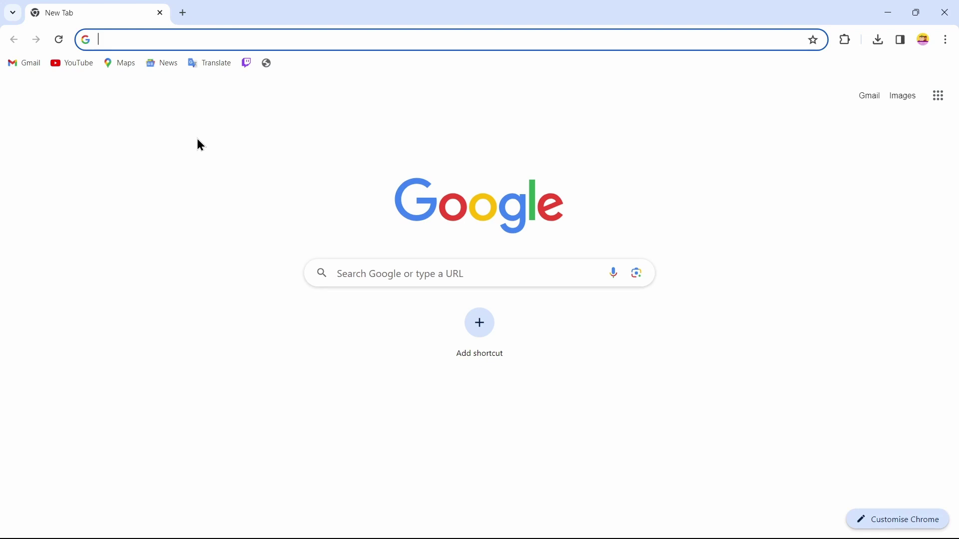
type("https://theproducersplug.com/")
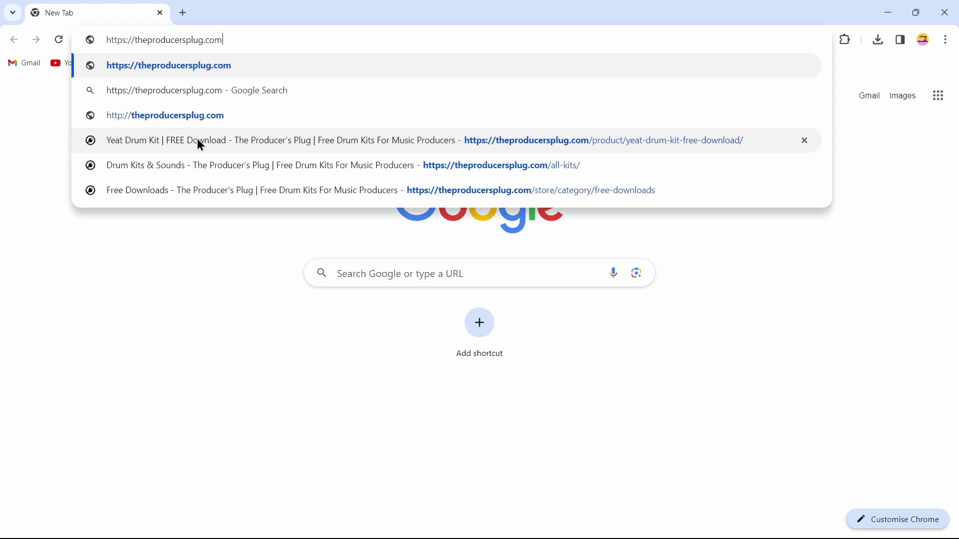
Load The Producer's Plug homepage and go to the Free Downloads! catalogue.
key("Return")
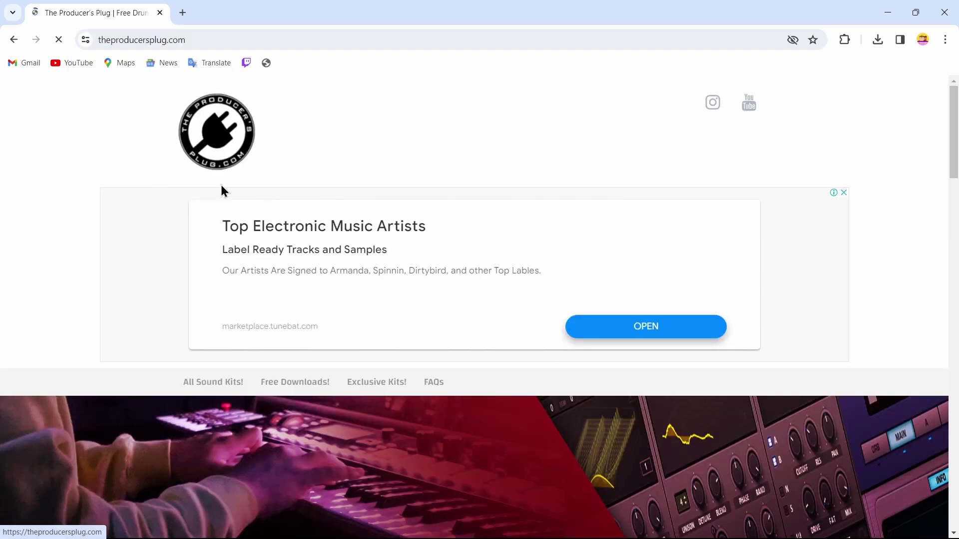
scroll(260, 289, "down", 3)
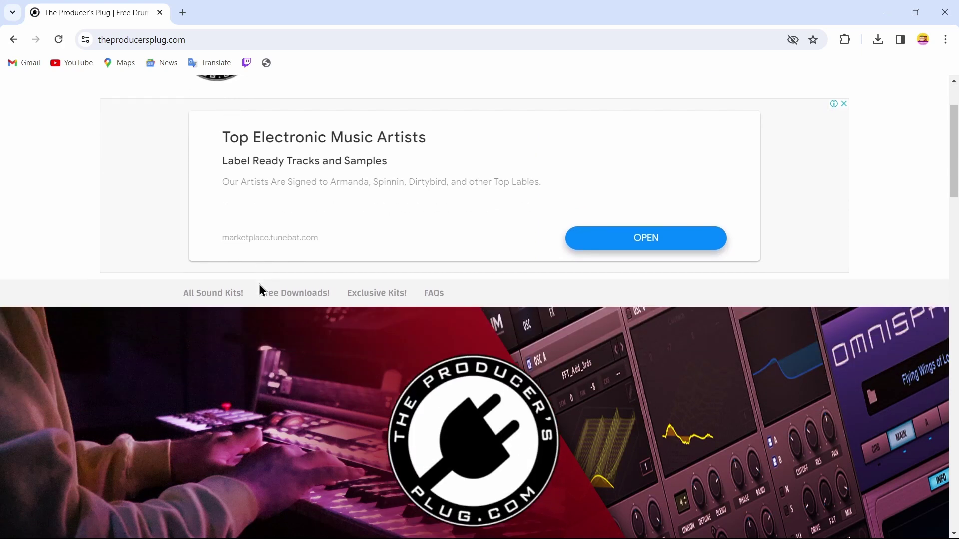
scroll(310, 418, "down", 3)
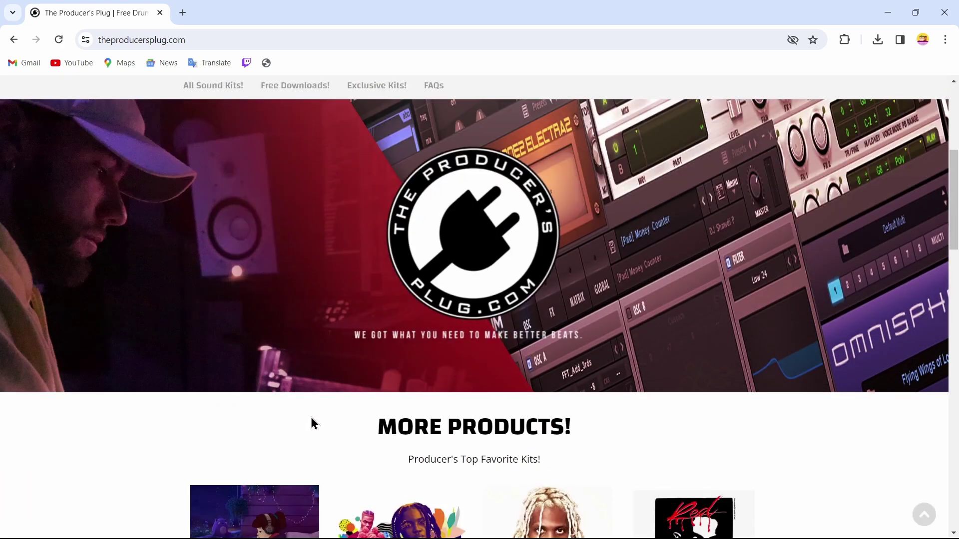
scroll(310, 417, "up", 4)
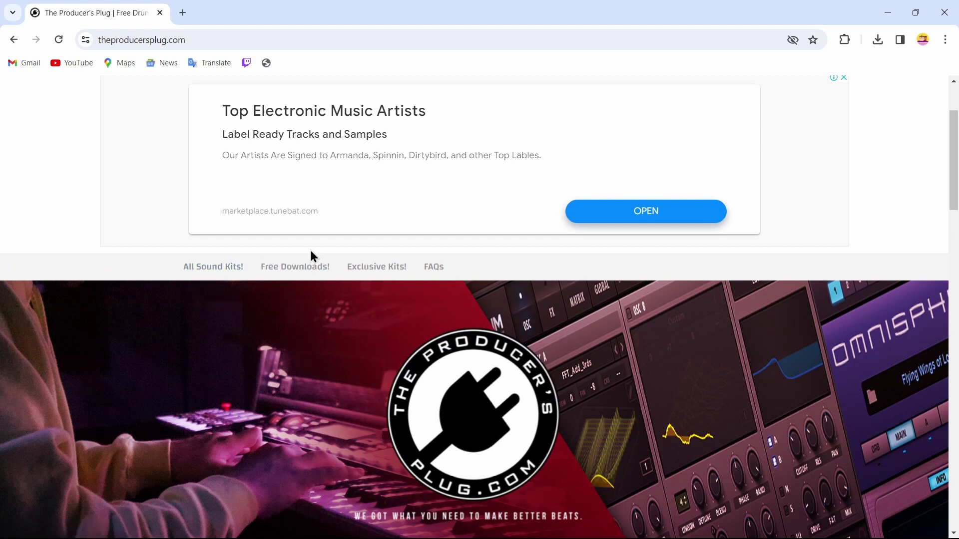
left_click(294, 267)
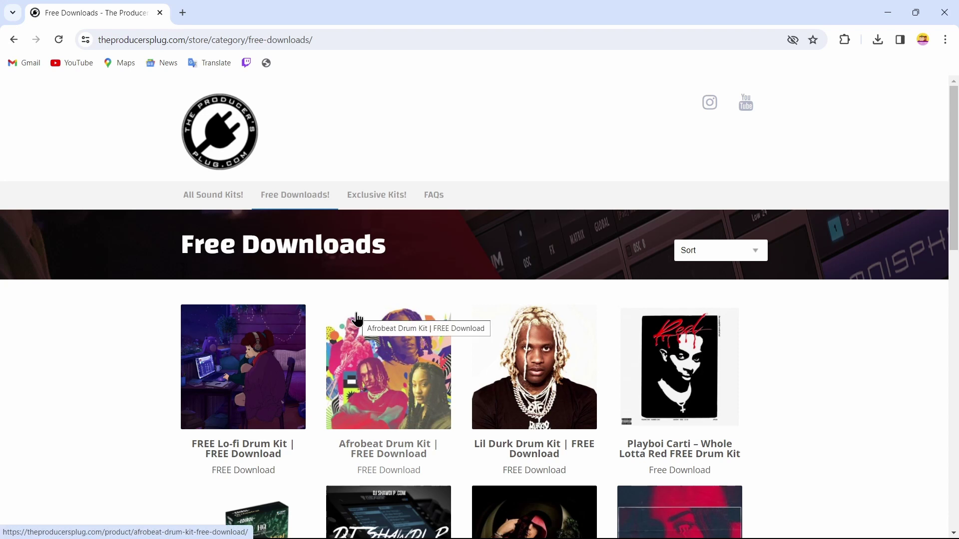
Find the Baton Rouge Drum Kit in the catalogue and open its product page.
scroll(357, 318, "down", 3)
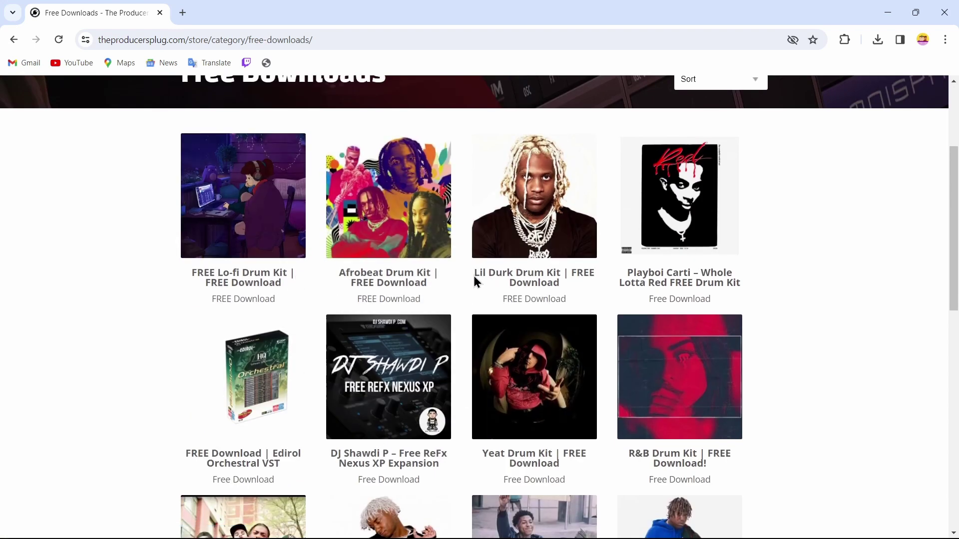
scroll(427, 380, "up", 3)
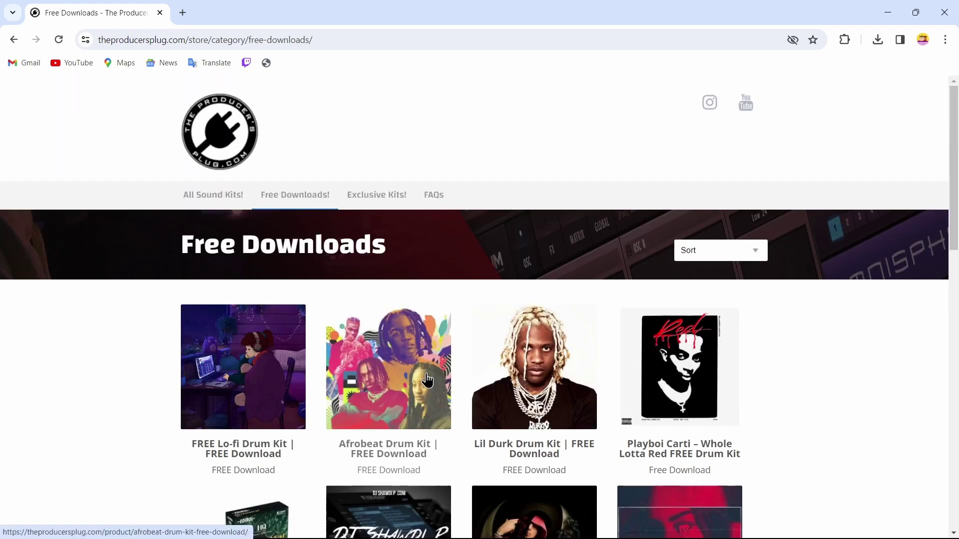
scroll(427, 380, "down", 1)
scroll(427, 380, "down", 2)
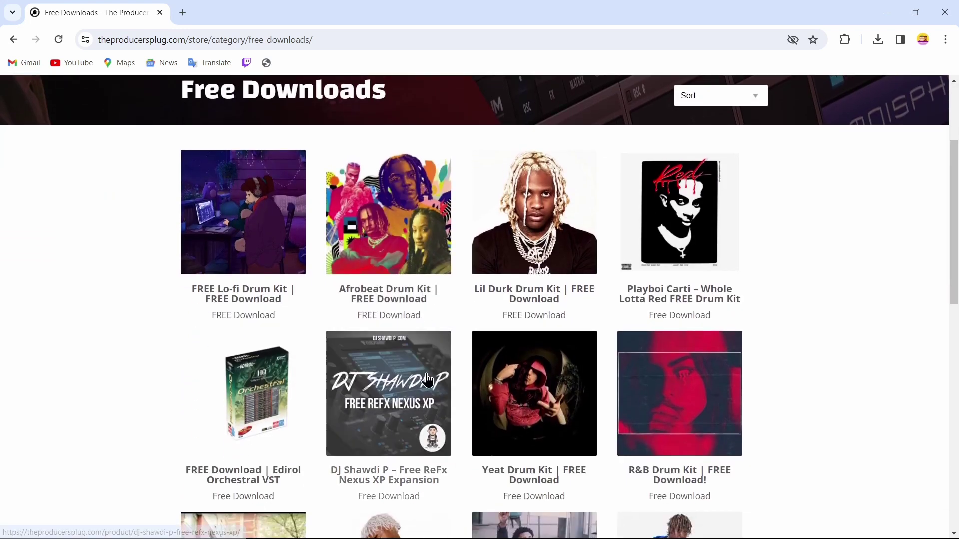
scroll(458, 407, "down", 3)
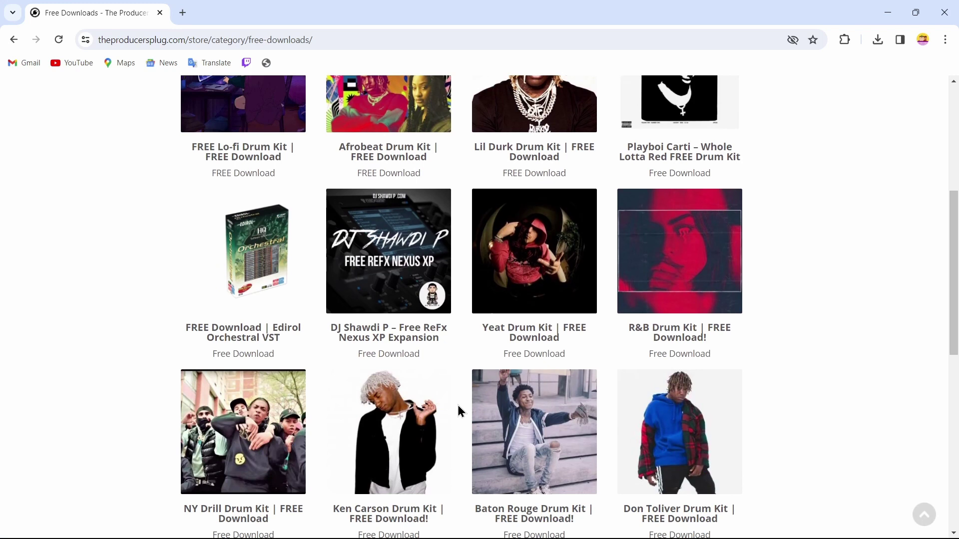
scroll(457, 405, "down", 1)
scroll(458, 411, "down", 1)
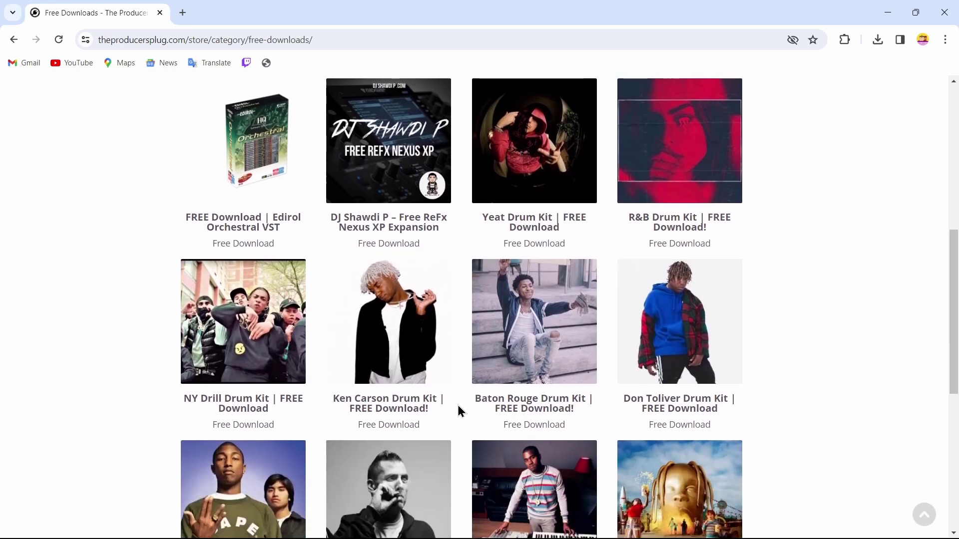
scroll(458, 411, "up", 3)
scroll(458, 410, "down", 1)
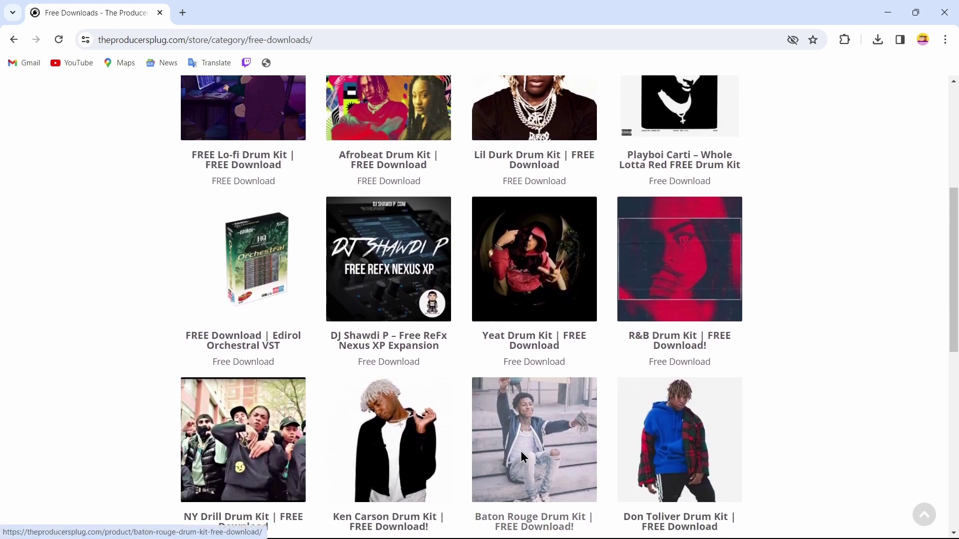
left_click(520, 458)
Open the kit's Rekonise download unlock page from the product page's Download Now button.
scroll(521, 457, "down", 2)
scroll(522, 458, "down", 2)
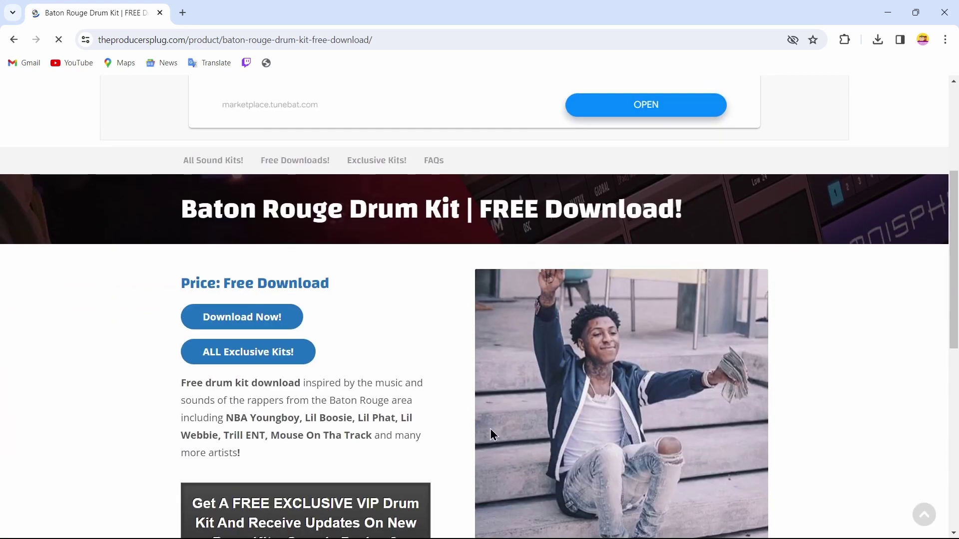
left_click(251, 322)
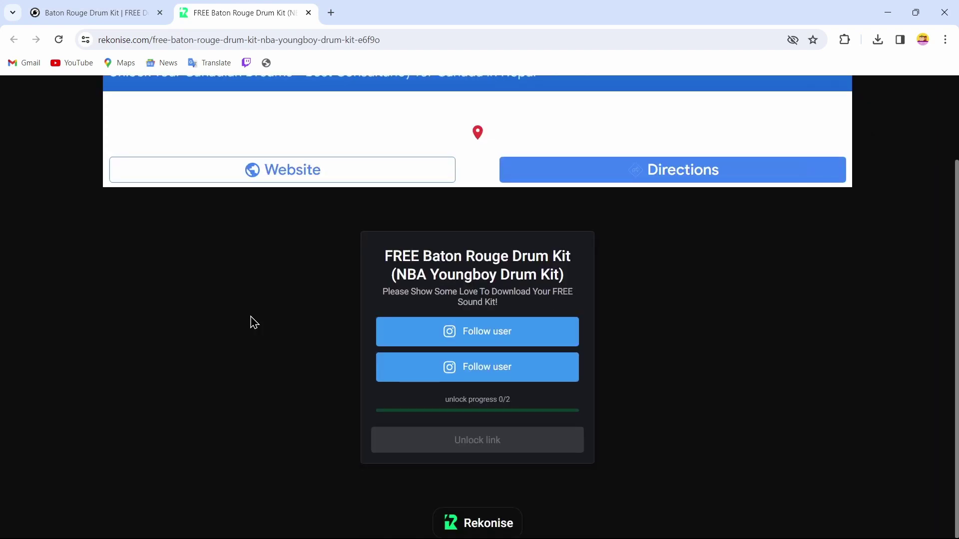
left_click(478, 331)
left_click(90, 13)
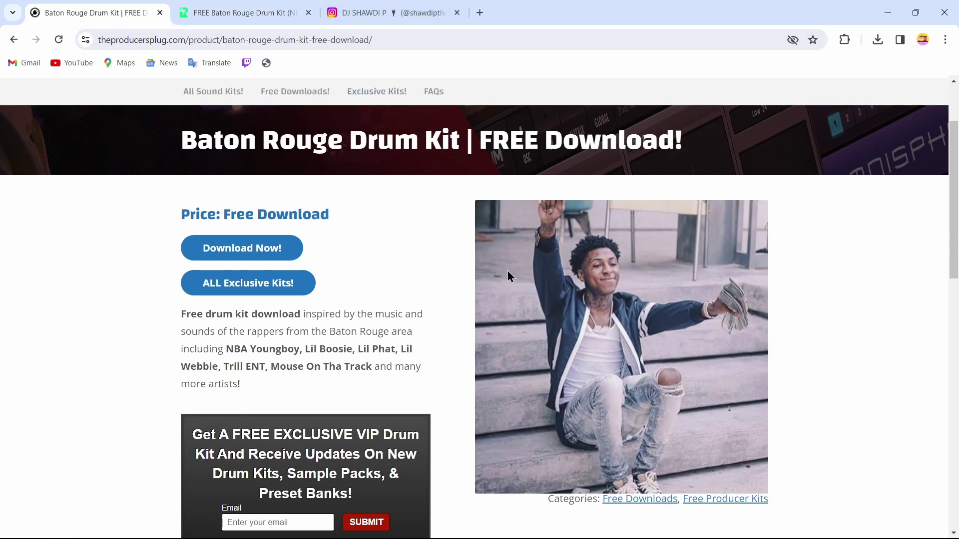
key("ctrl+Tab")
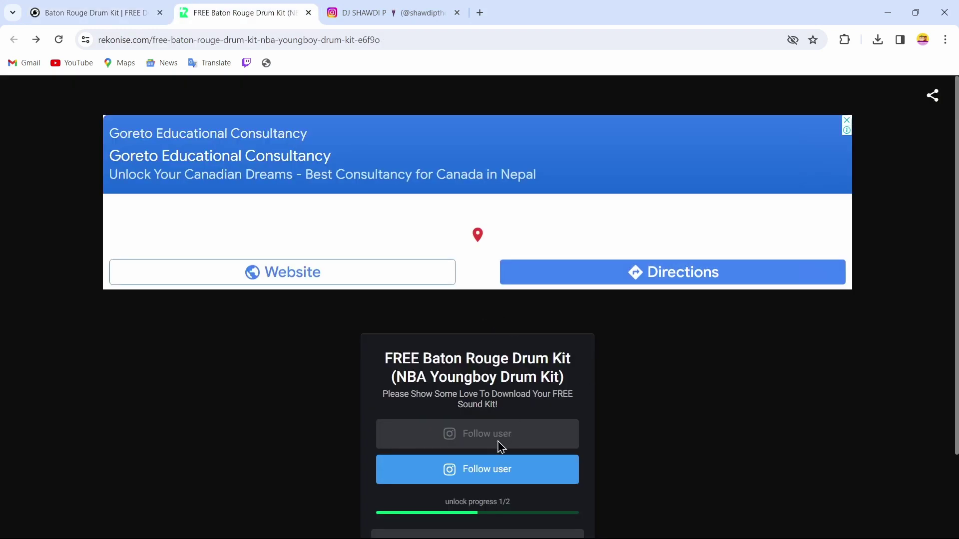
Follow both required accounts to reach 2/2, then unlock the Baton Rouge kit link.
left_click(524, 469)
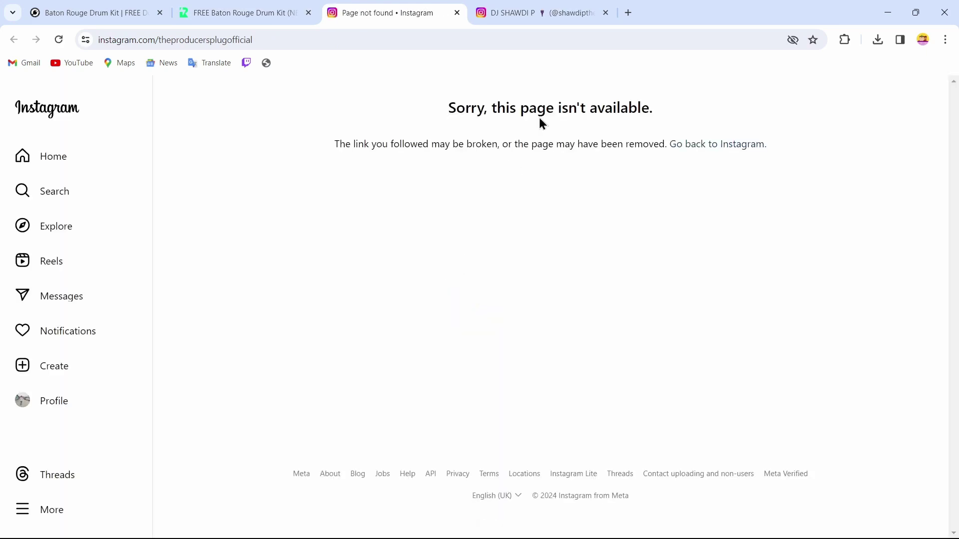
left_click(560, 13)
left_click(597, 111)
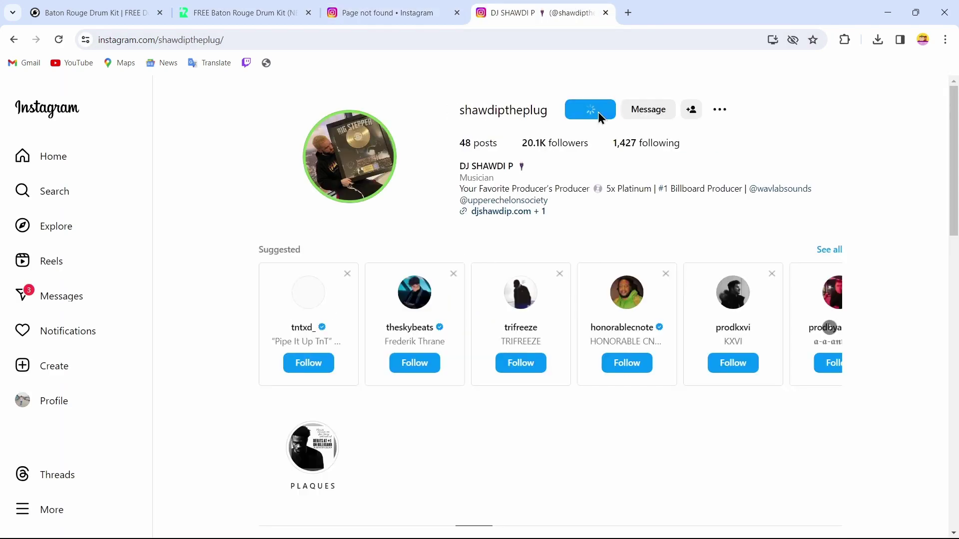
left_click(261, 10)
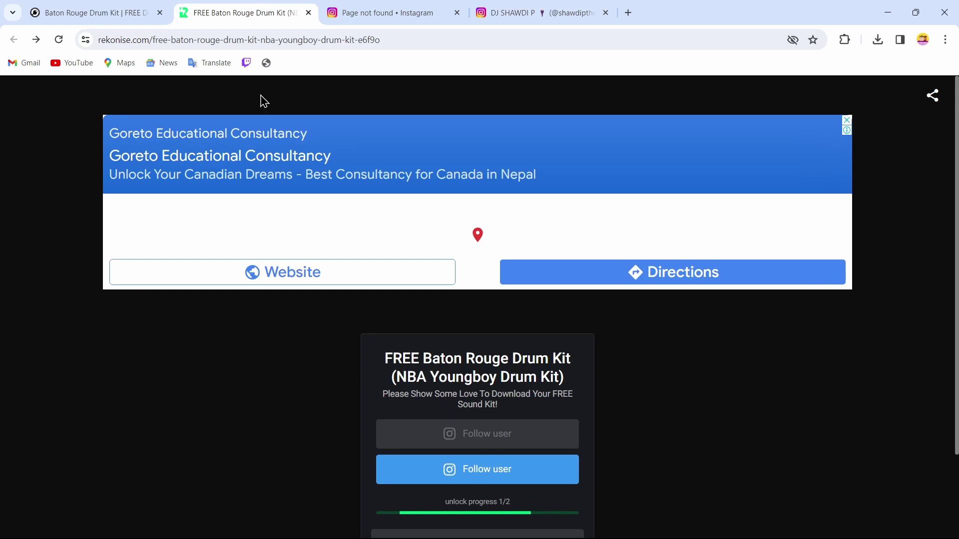
scroll(369, 359, "down", 2)
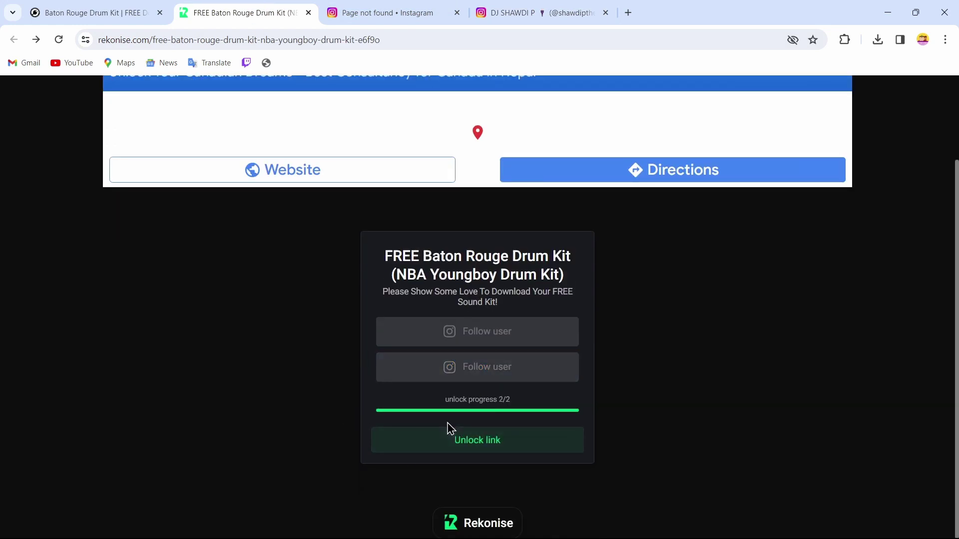
left_click(436, 447)
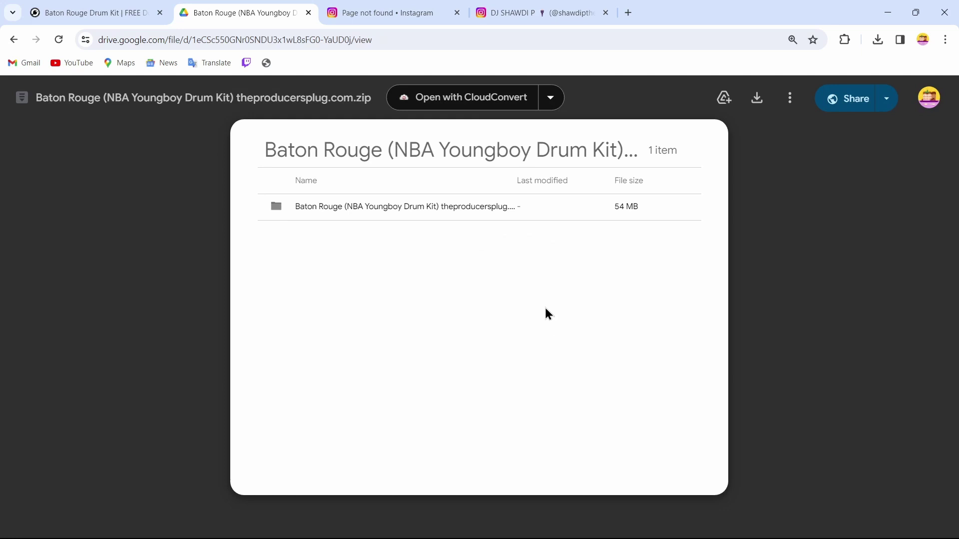
Download the Baton Rouge zip from Google Drive and show it in the Downloads folder.
left_click(756, 100)
left_click(880, 42)
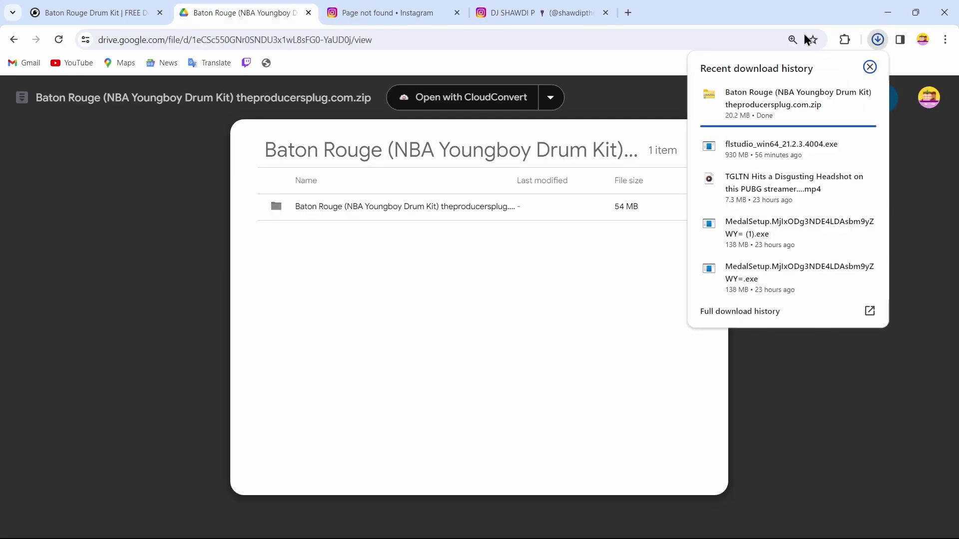
mouse_move(831, 115)
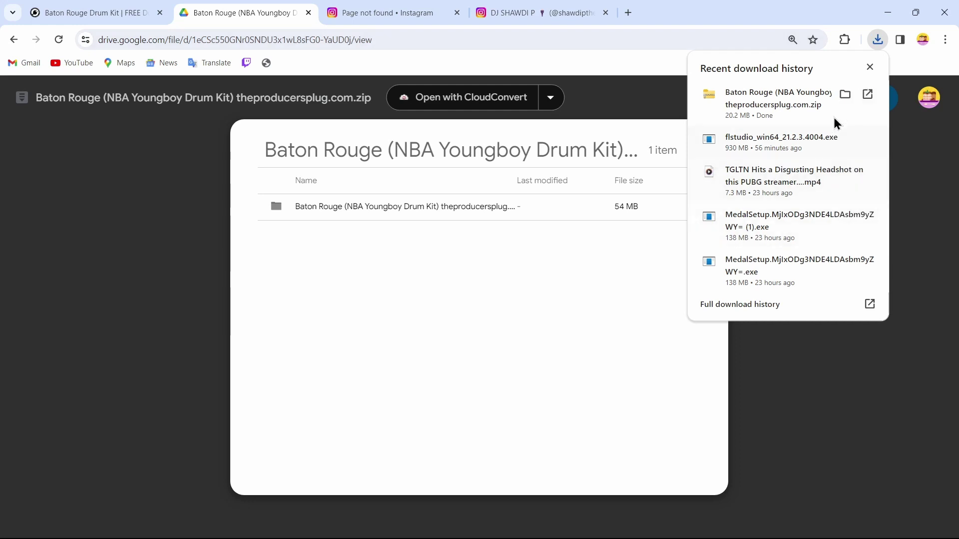
left_click(844, 95)
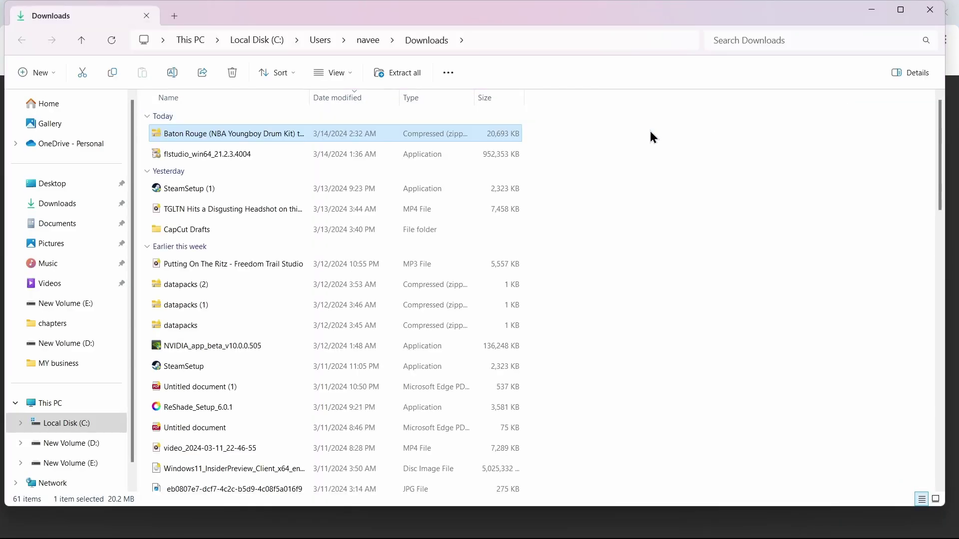
Extract all of the Baton Rouge zip into its suggested folder in Downloads.
left_click(405, 82)
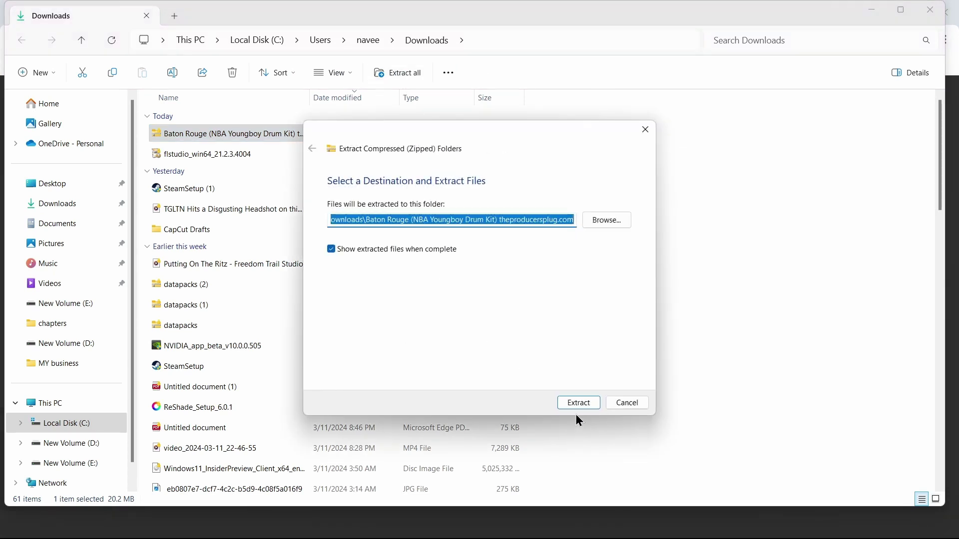
left_click(582, 404)
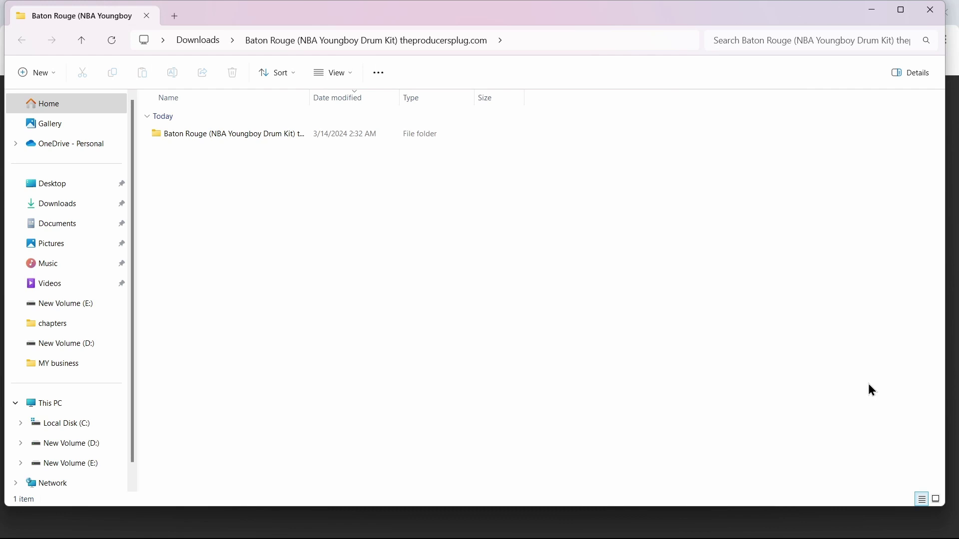
Reveal the desktop and launch FL Studio 21 from its desktop shortcut.
key("super+d")
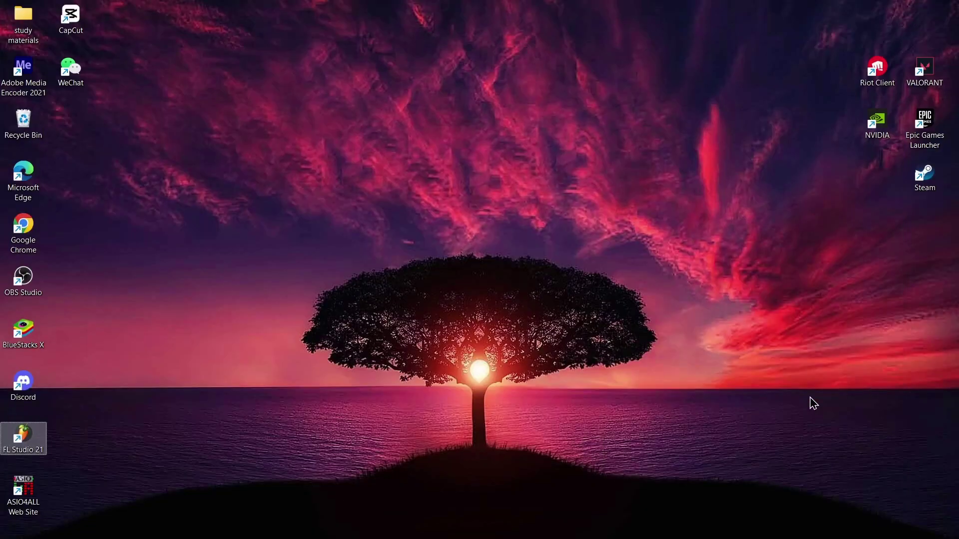
double_click(15, 432)
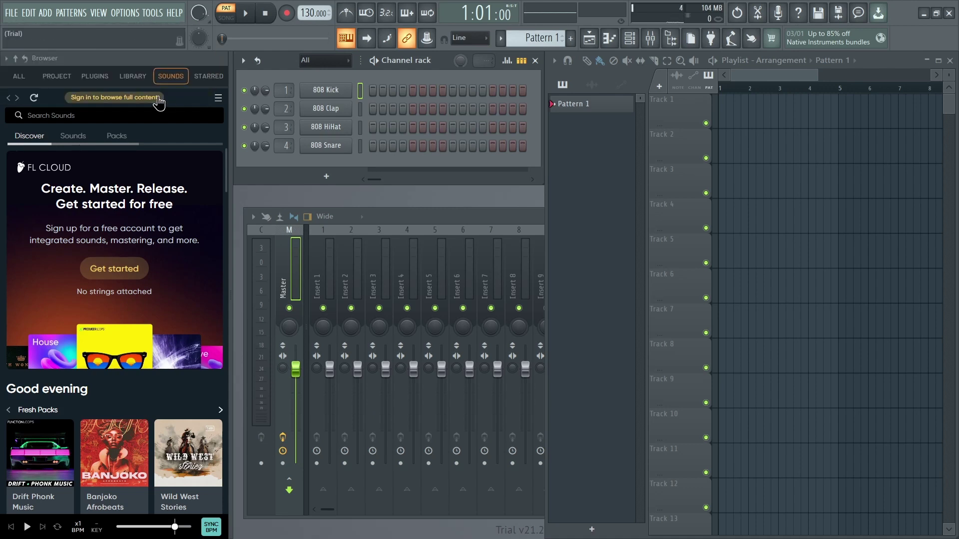
In File settings, set the first browser extra search folder to the extracted Baton Rouge folder.
left_click(128, 15)
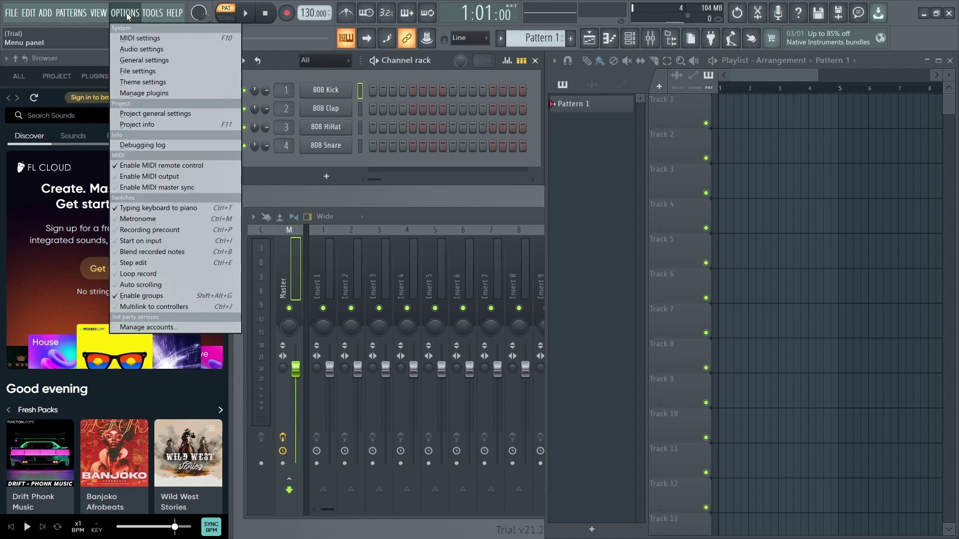
left_click(140, 72)
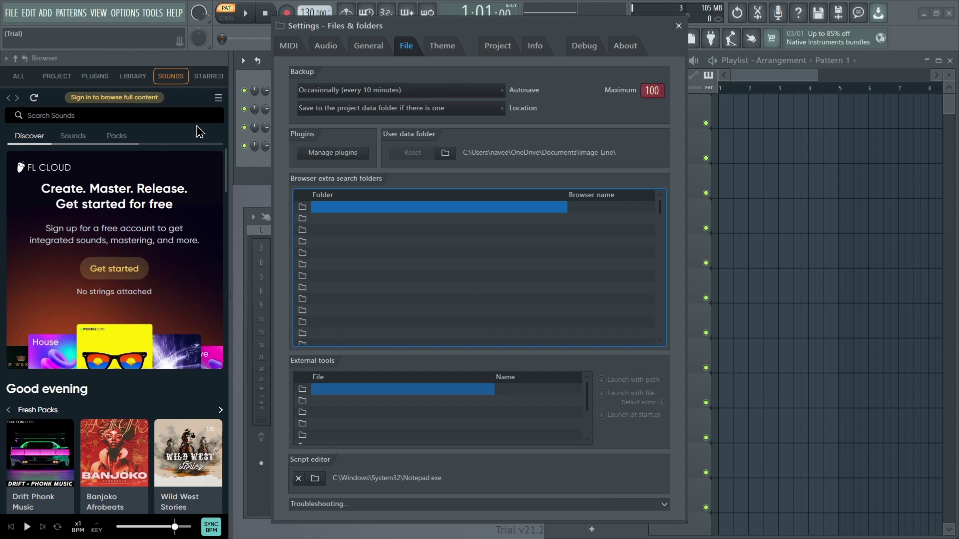
left_click(301, 207)
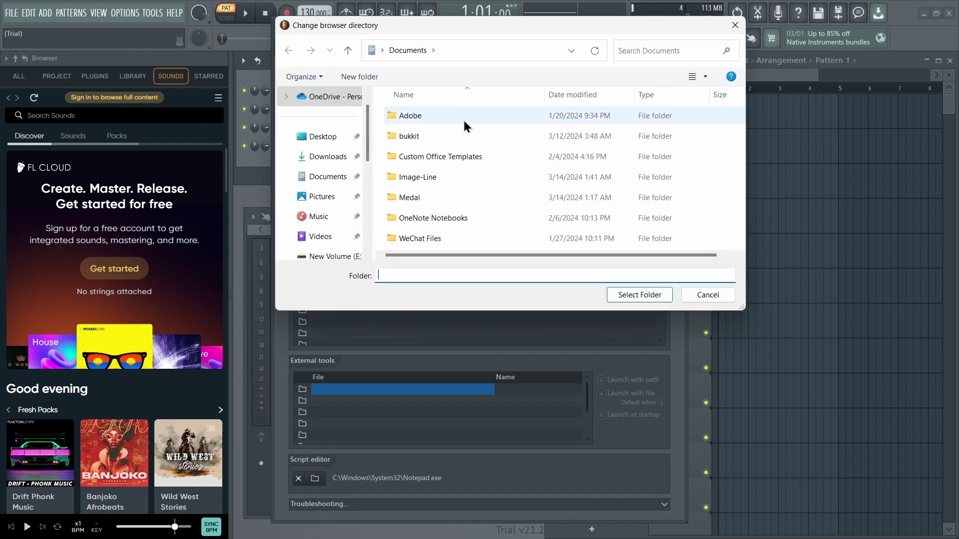
left_click(339, 157)
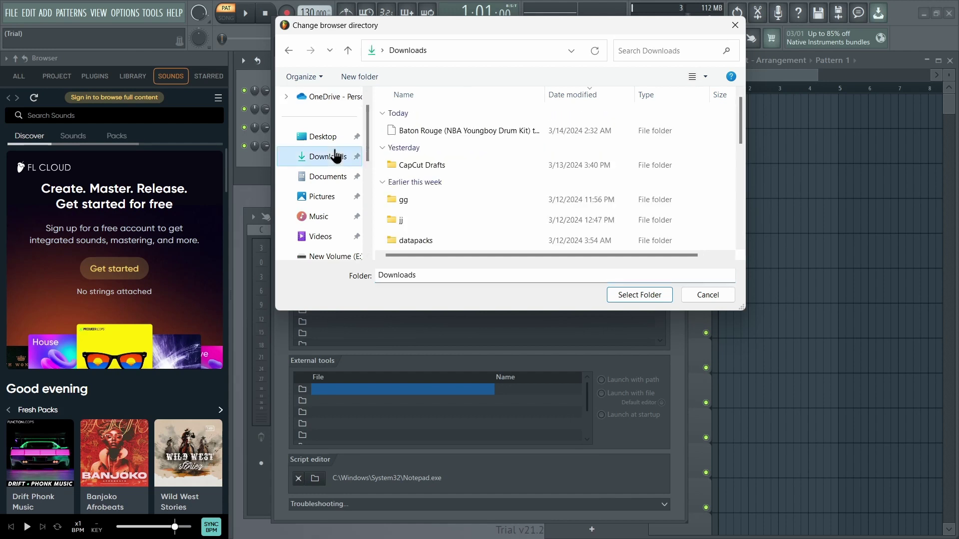
left_click(433, 129)
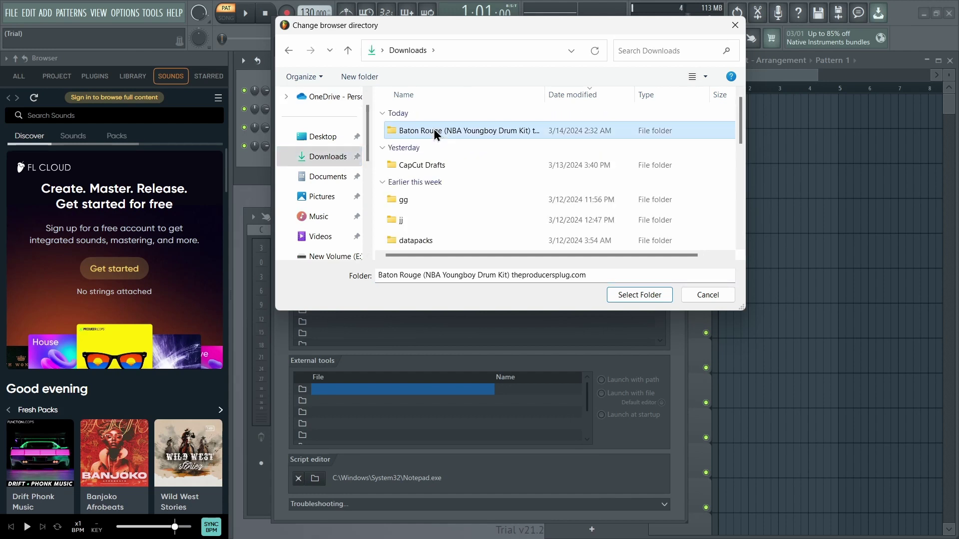
left_click(637, 299)
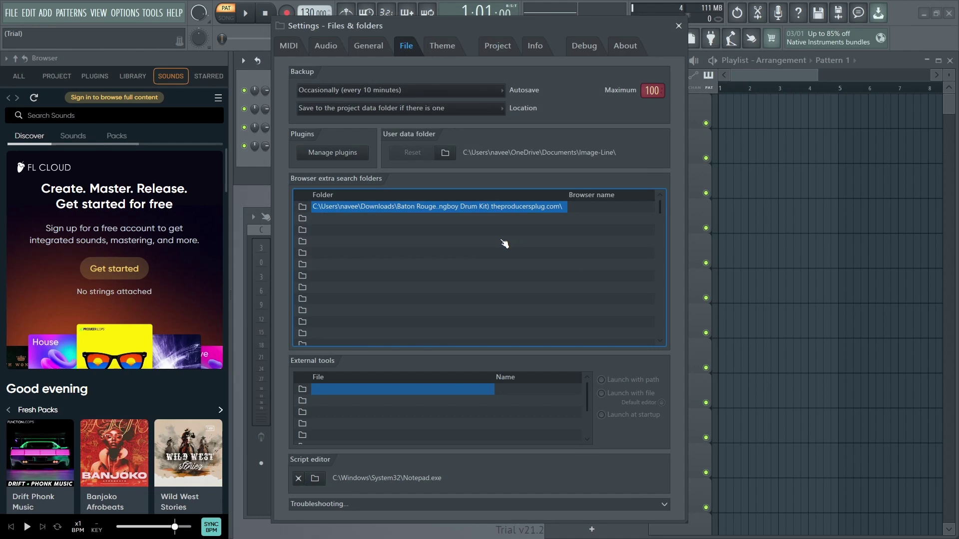
Name the new browser search folder 'drum kit' and close the settings.
left_click(603, 212)
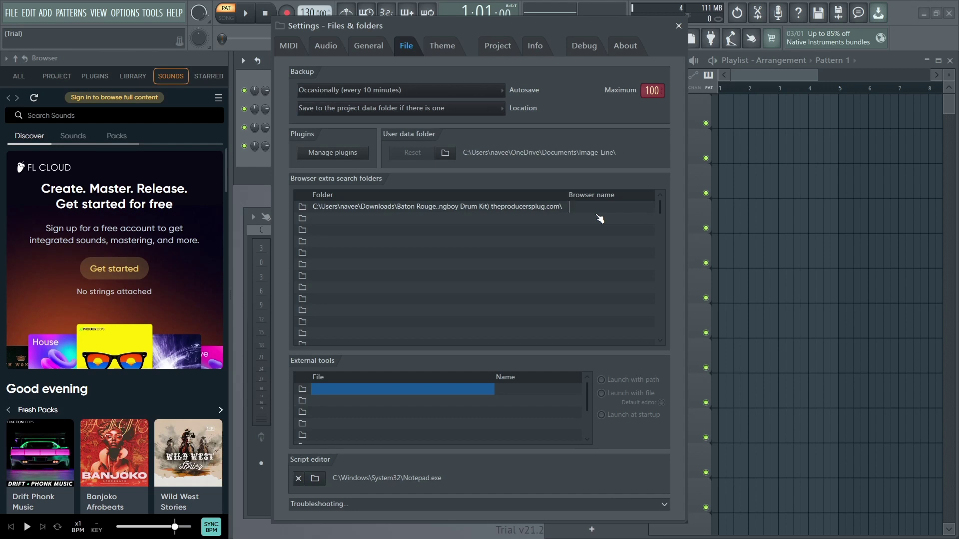
type("drum kit")
key("Return")
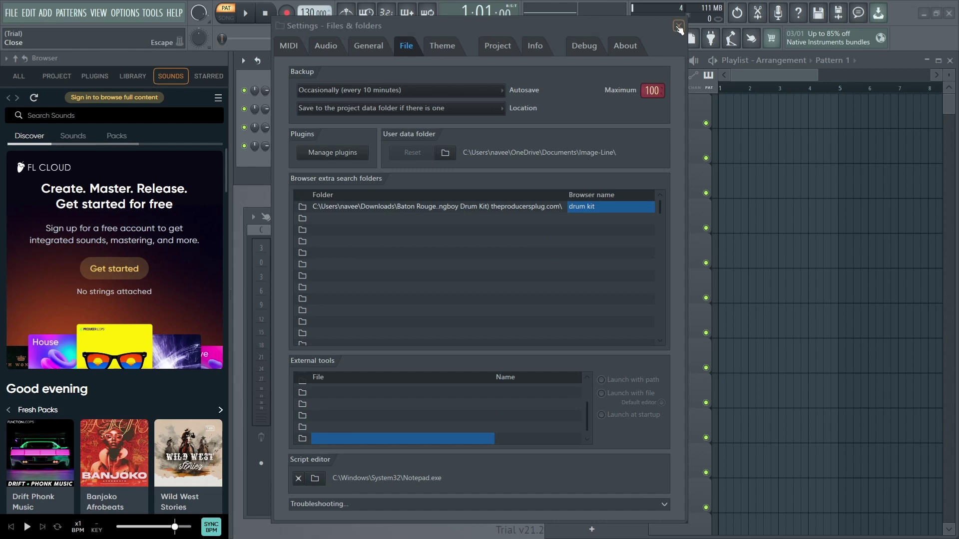
left_click(678, 26)
Show ALL browser folders and expand drum kit > Baton Rouge > 808s.
left_click(148, 77)
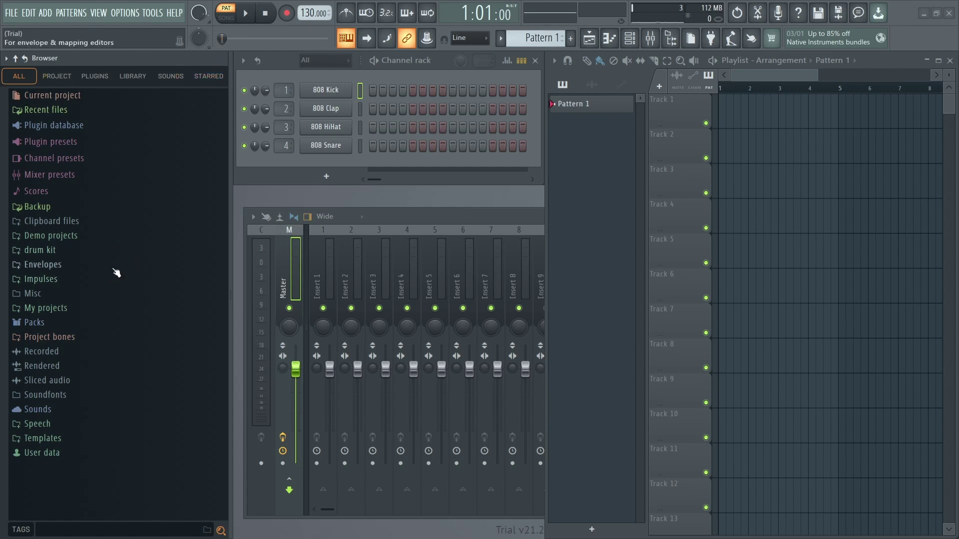
left_click(40, 251)
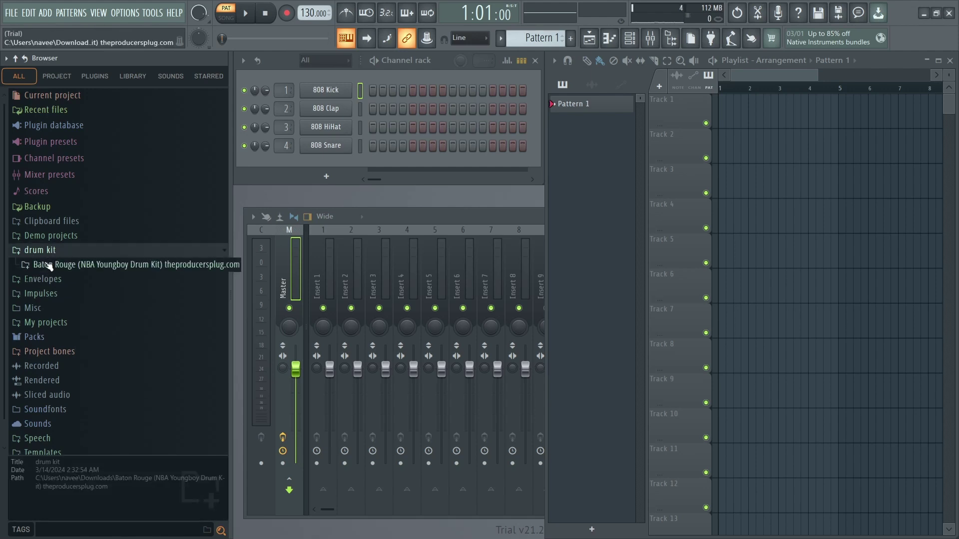
left_click(79, 265)
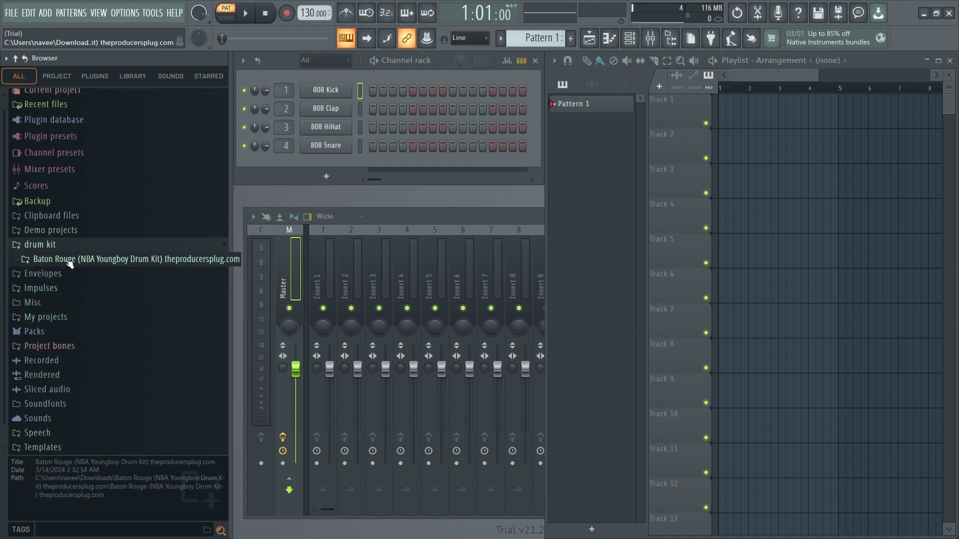
left_click(70, 263)
scroll(67, 264, "down", 5)
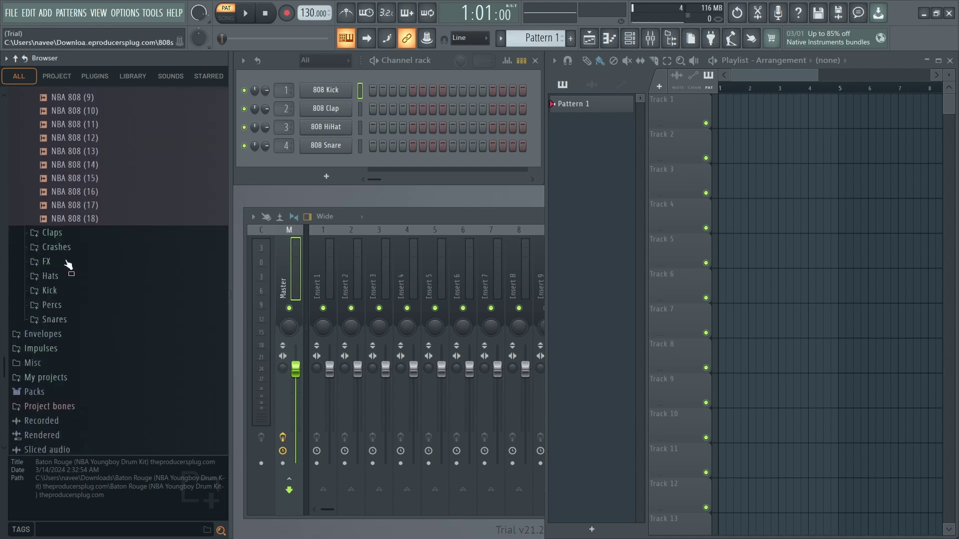
scroll(90, 243, "up", 6)
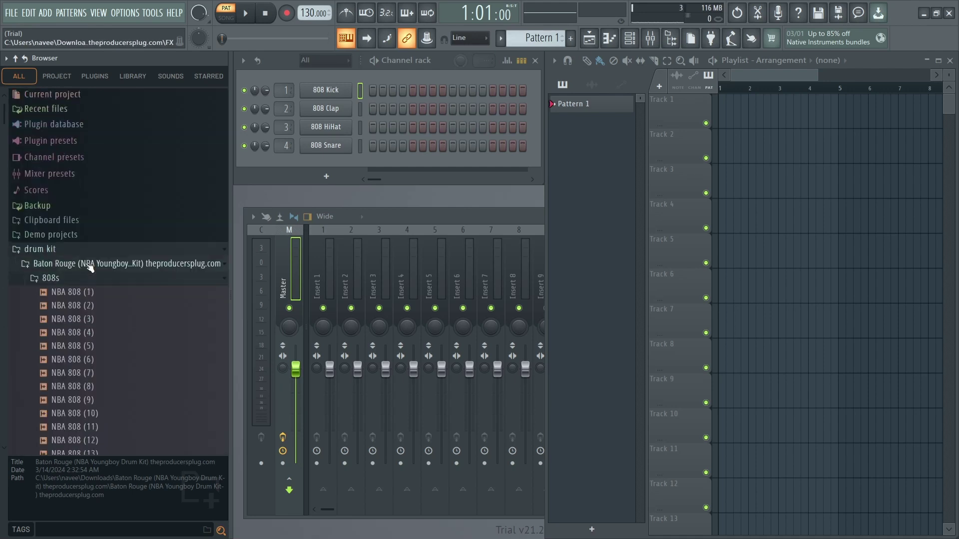
scroll(92, 263, "down", 2)
Preview NBA 808 samples, then a clap from Claps and a hat from Hats.
left_click(89, 261)
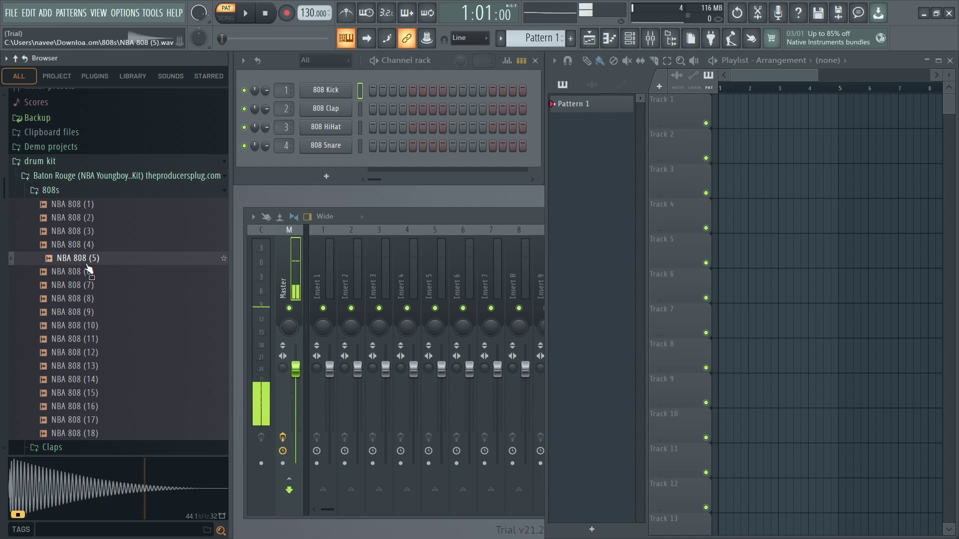
key("Up")
key("Up")
key("Up")
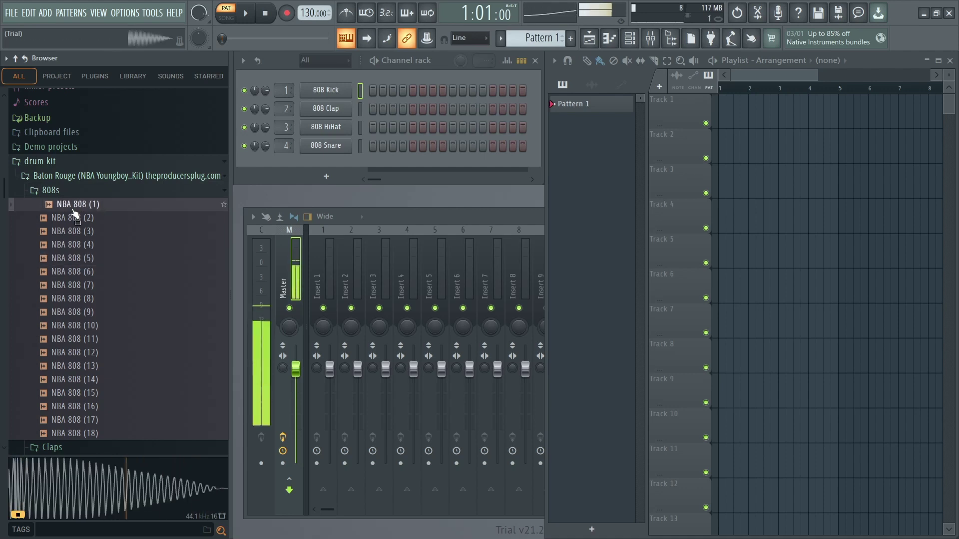
scroll(102, 342, "down", 2)
left_click(55, 220)
left_click(70, 263)
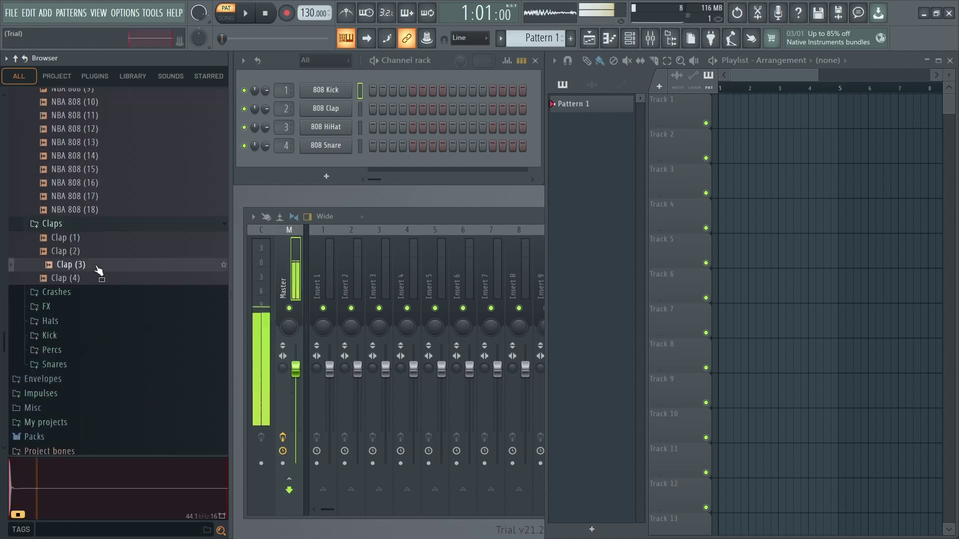
left_click(100, 325)
left_click(102, 337)
scroll(102, 341, "up", 10)
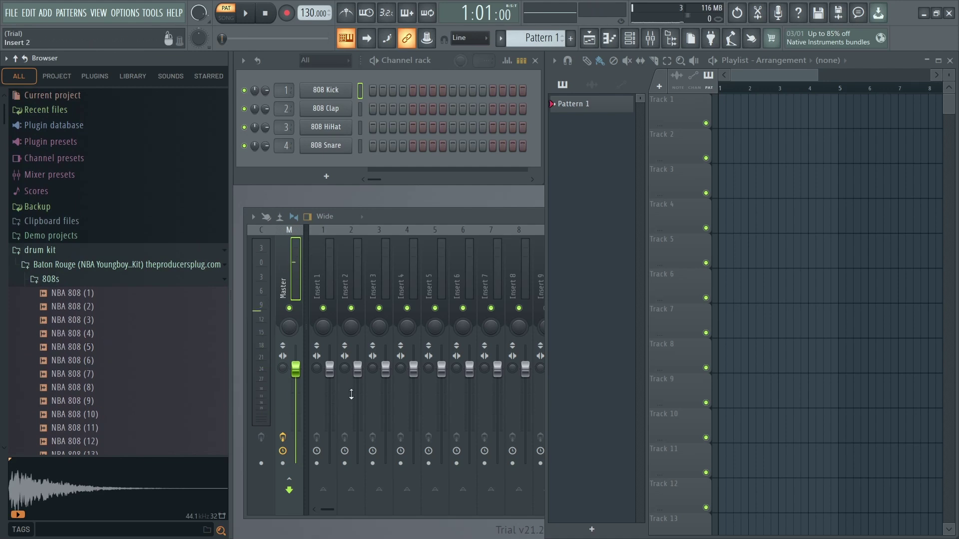